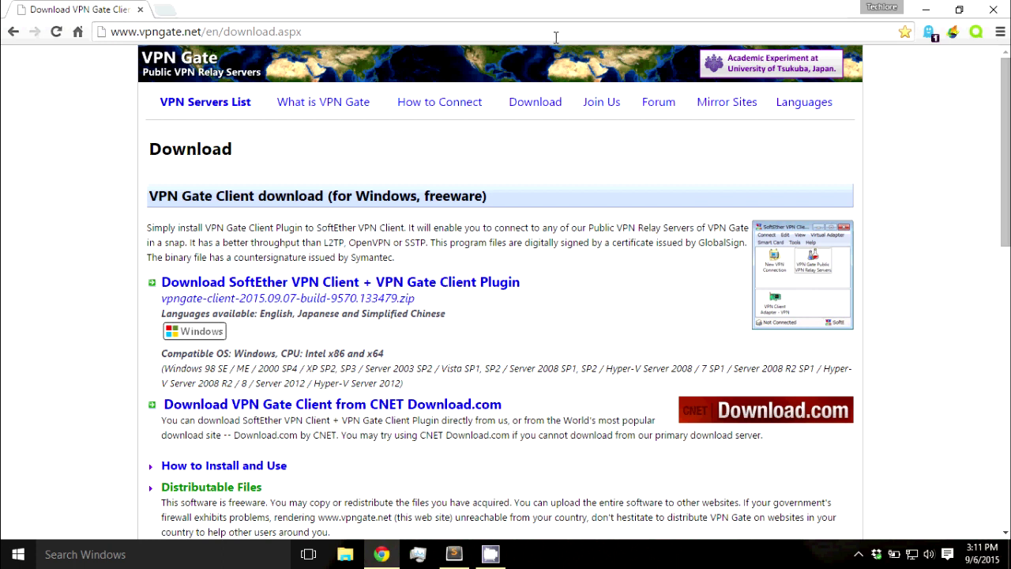
Step: Download the 'SoftEther VPN Client + VPN Gate Client Plugin' zip from the VPN Gate download page
{"action": "left_click", "coordinate": [404, 286]}
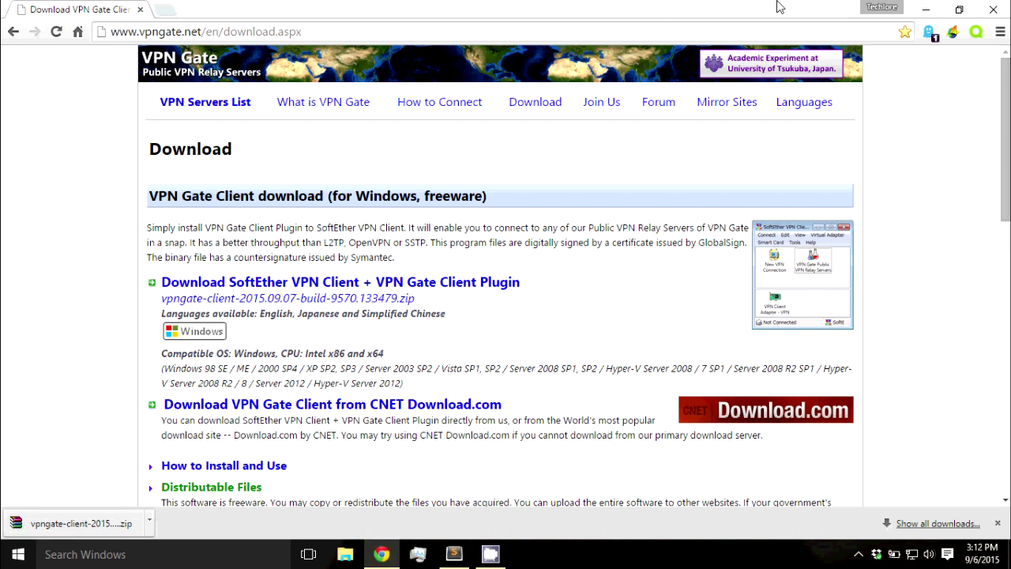
Step: Move the vpngate-client zip from Downloads onto the desktop, then close the Downloads window
{"action": "left_click", "coordinate": [927, 11]}
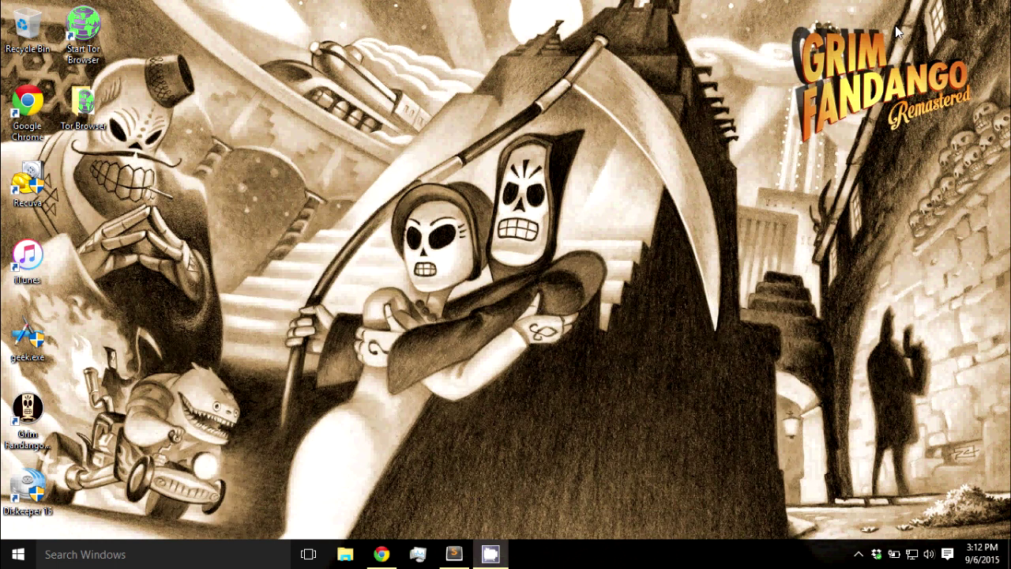
{"action": "left_click", "coordinate": [345, 557]}
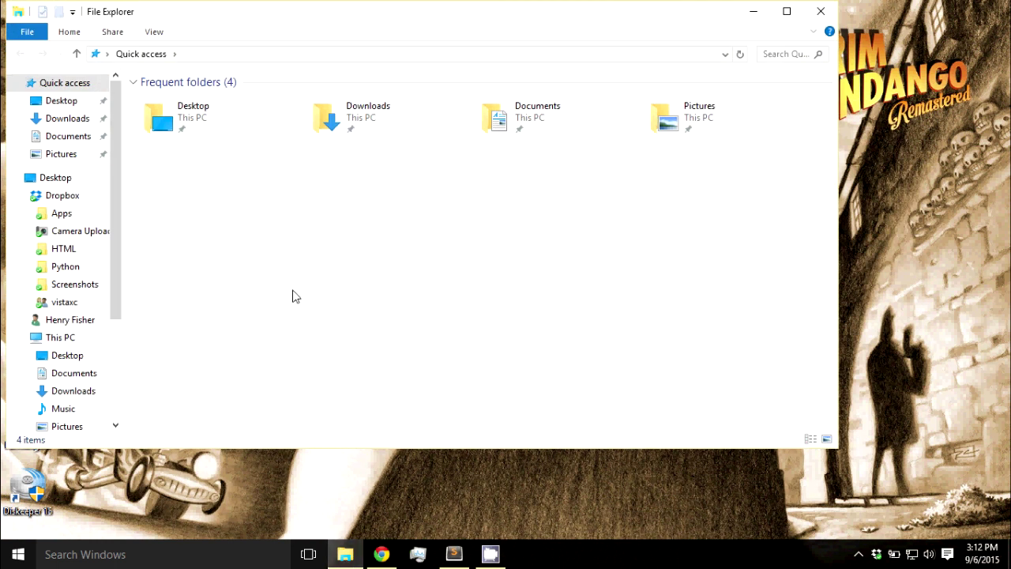
{"action": "double_click", "coordinate": [362, 116]}
{"action": "left_click_drag", "start_coordinate": [340, 11], "coordinate": [597, 34]}
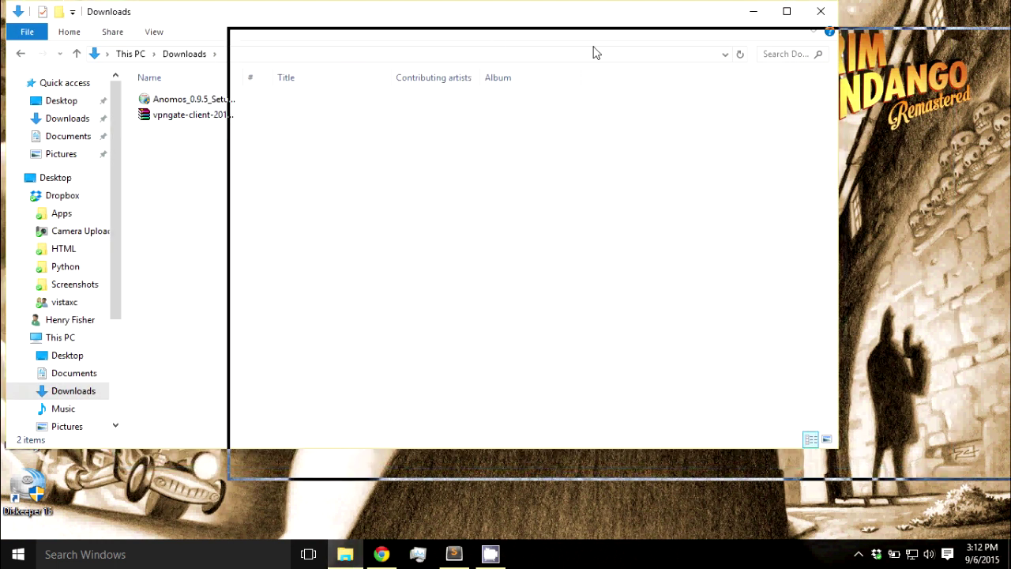
{"action": "left_click", "coordinate": [478, 139]}
{"action": "left_click_drag", "start_coordinate": [477, 139], "coordinate": [102, 190]}
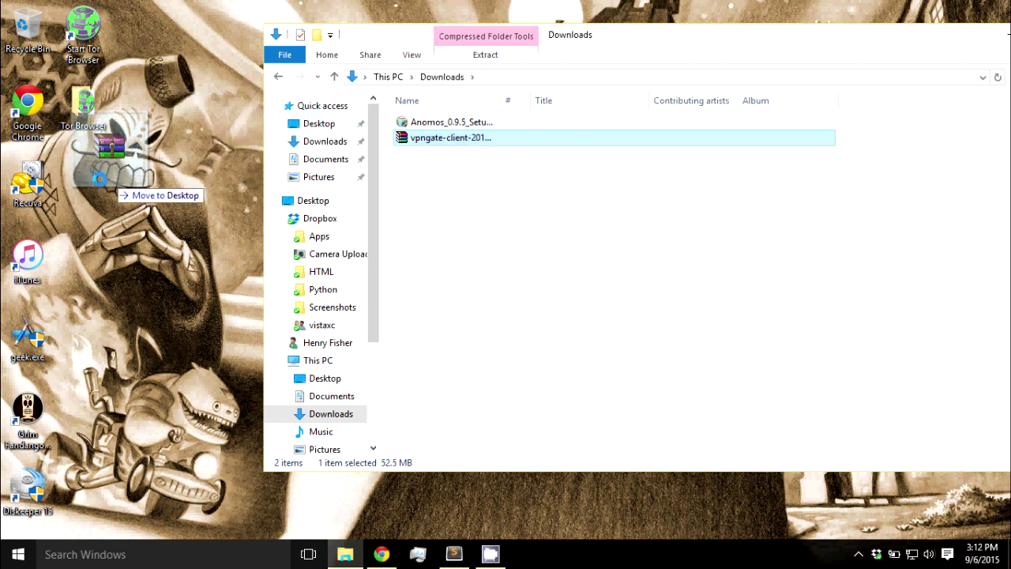
{"action": "left_click", "coordinate": [995, 38]}
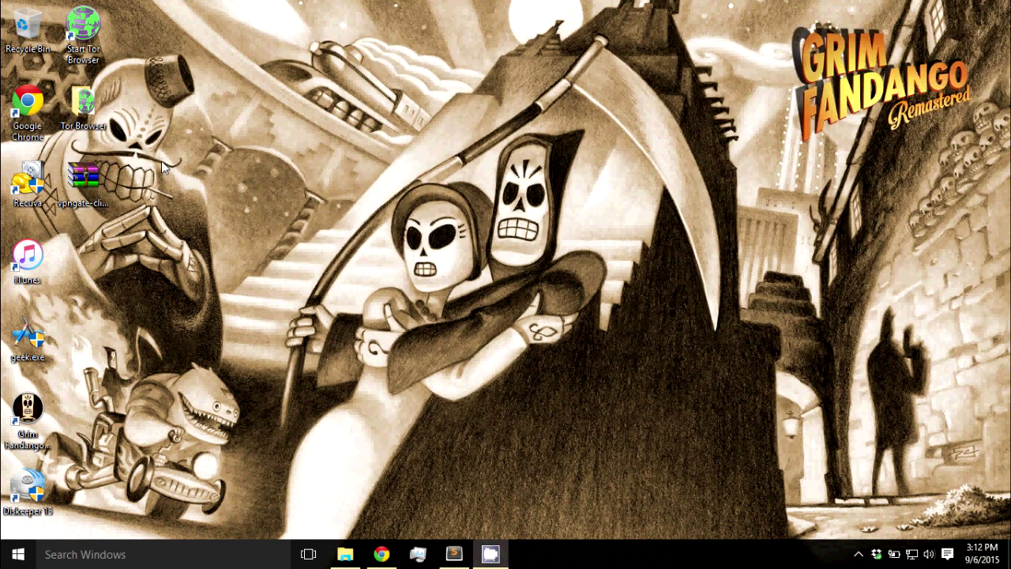
Step: Create a new desktop folder named 'VPN'
{"action": "right_click", "coordinate": [162, 162]}
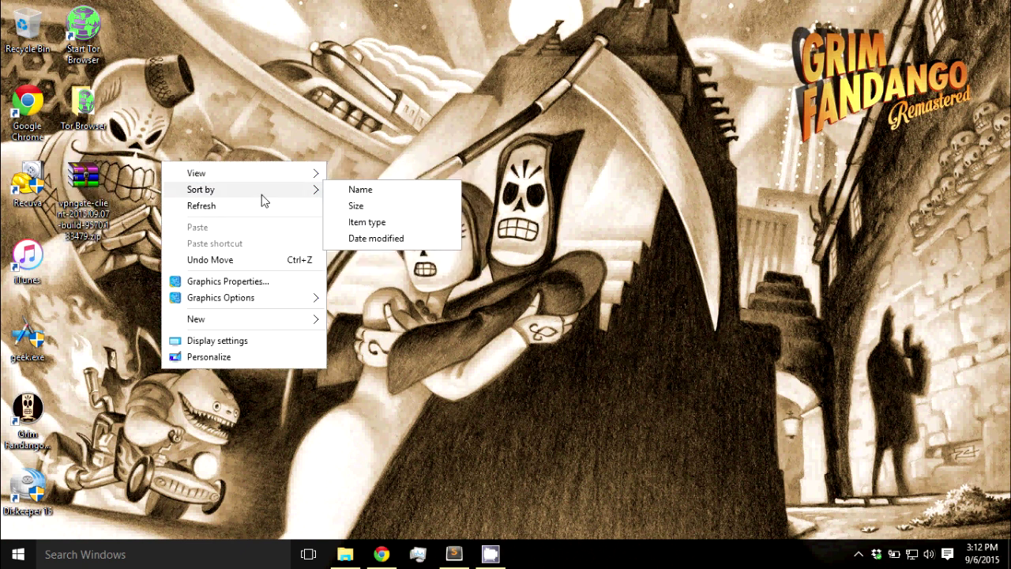
{"action": "mouse_move", "coordinate": [237, 319]}
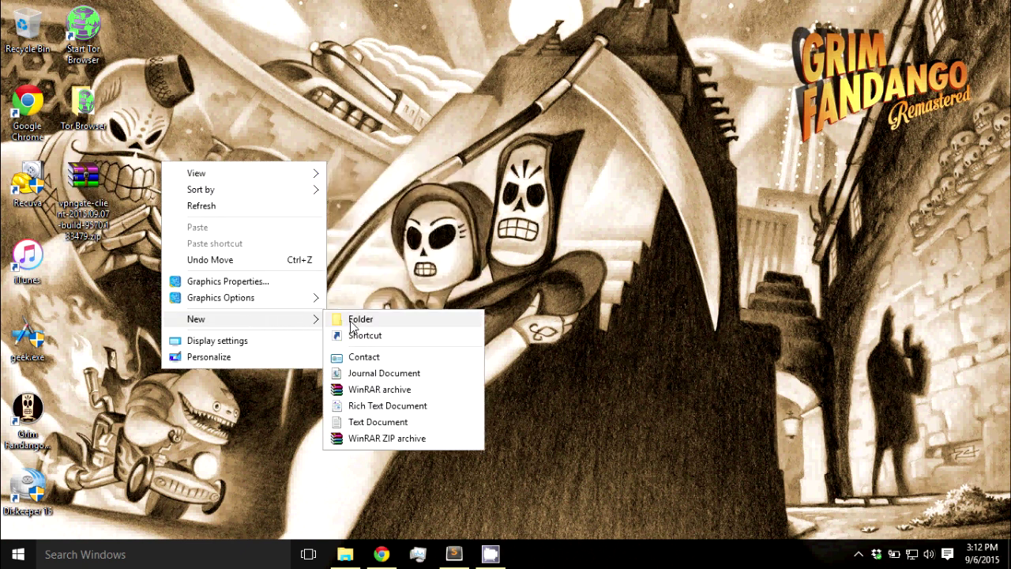
{"action": "left_click", "coordinate": [352, 319]}
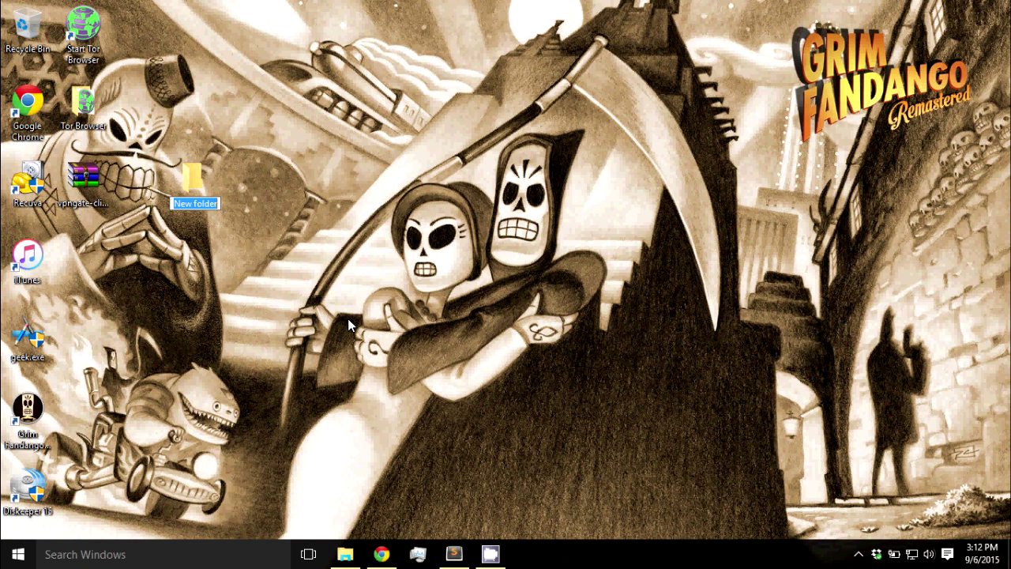
{"action": "type", "text": "VPN"}
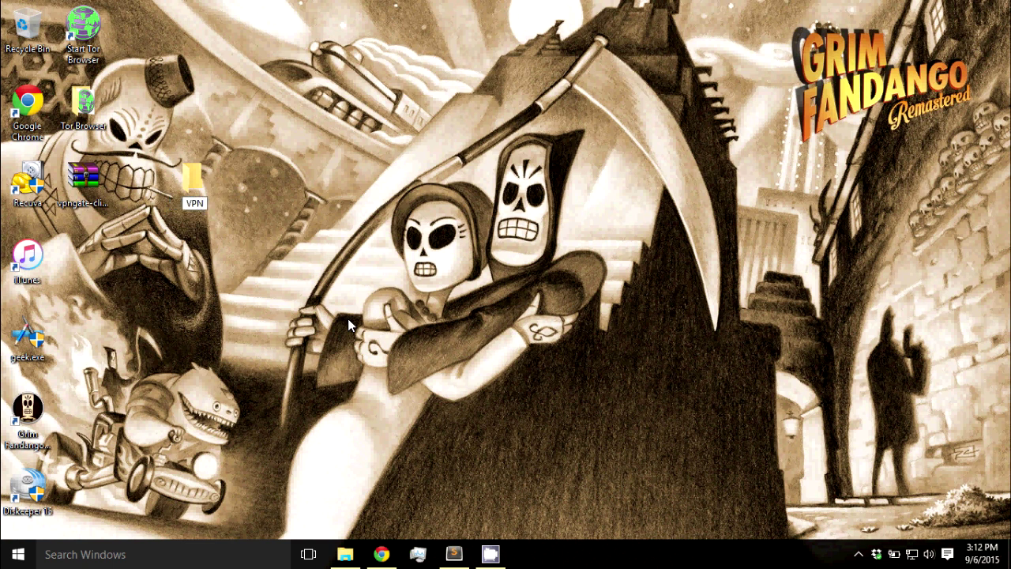
{"action": "left_click", "coordinate": [347, 319]}
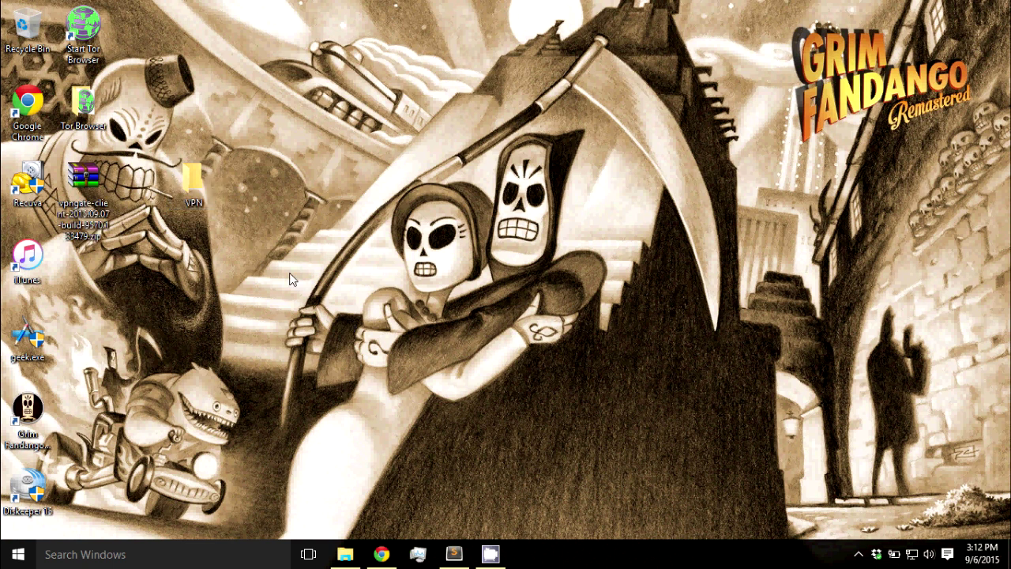
Step: Open the vpngate-client zip in Windows Explorer, snapped to the right half
{"action": "right_click", "coordinate": [98, 183]}
{"action": "mouse_move", "coordinate": [237, 335]}
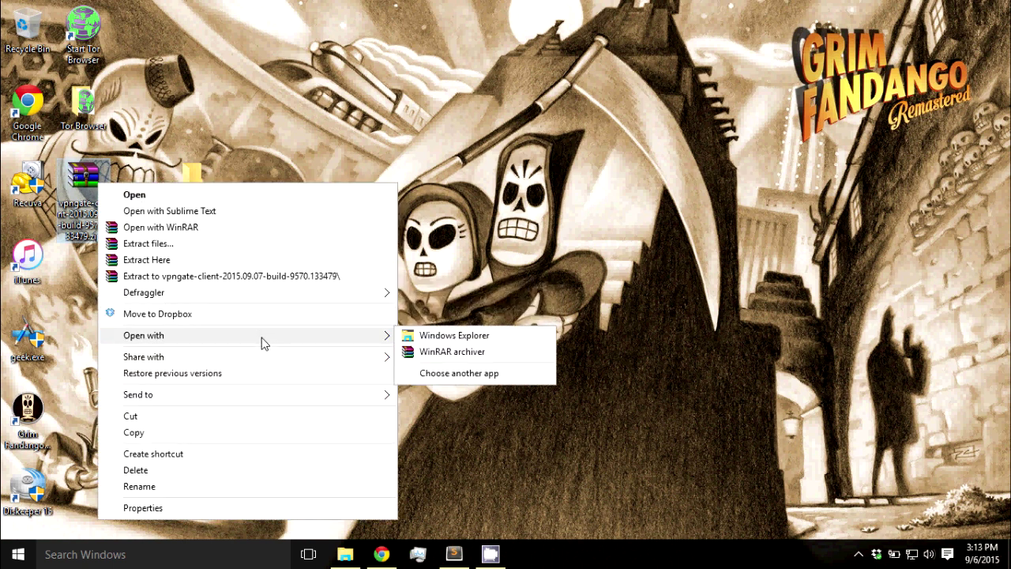
{"action": "left_click", "coordinate": [414, 337]}
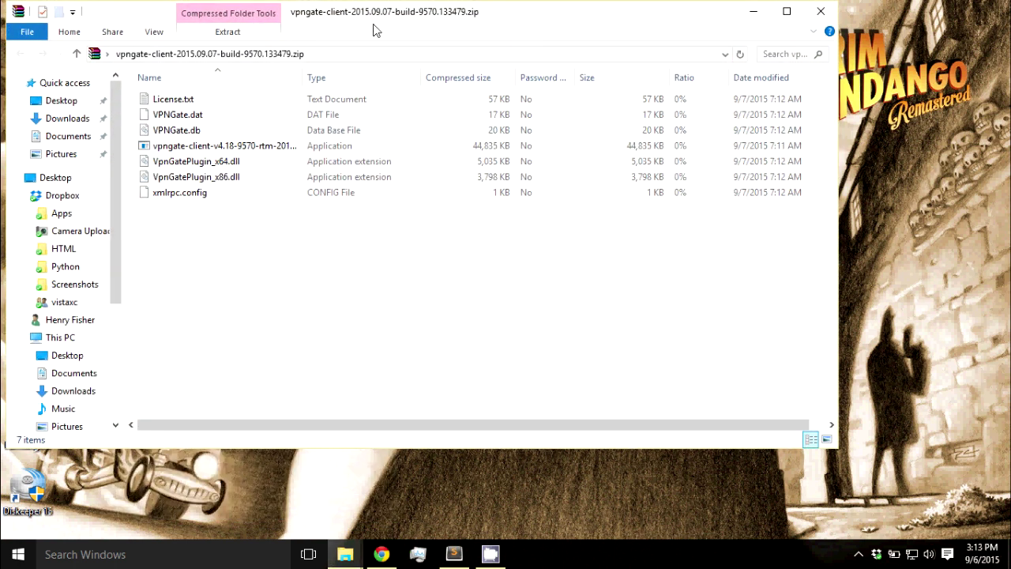
{"action": "key", "text": "super+Right"}
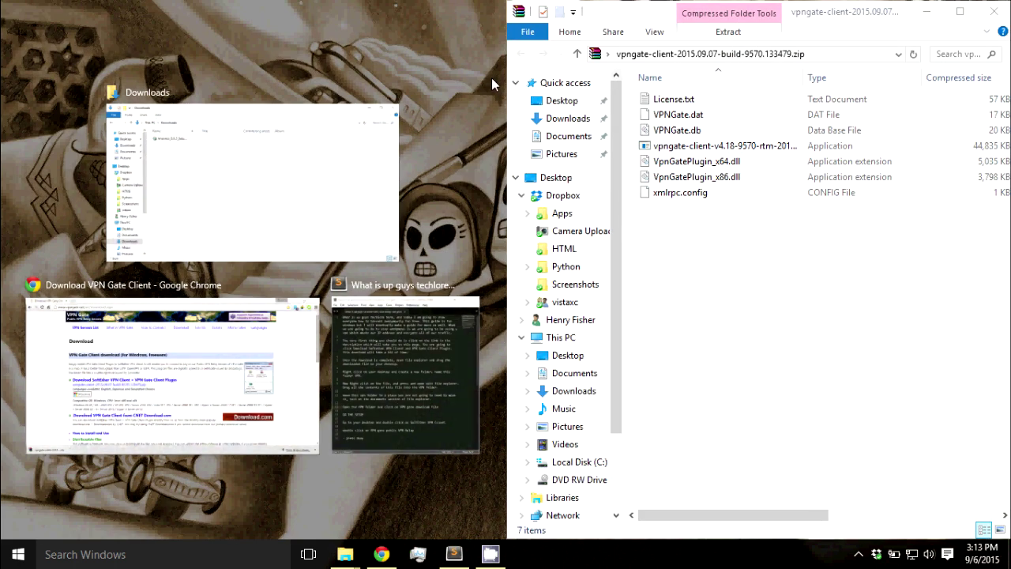
{"action": "left_click", "coordinate": [491, 77]}
Step: Copy all seven files from the zip and paste them into the VPN folder
{"action": "left_click_drag", "start_coordinate": [745, 275], "coordinate": [747, 85]}
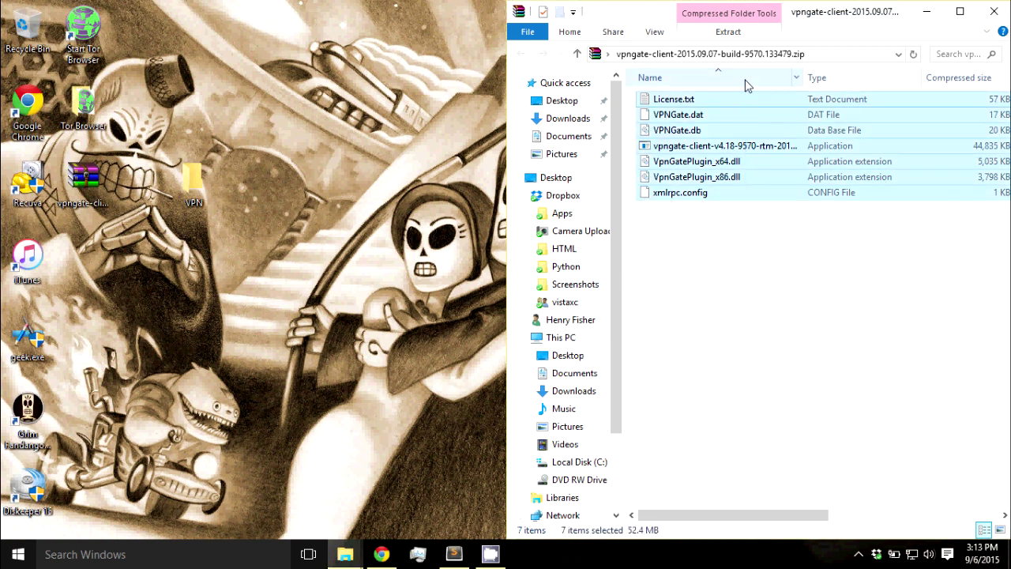
{"action": "right_click", "coordinate": [677, 136]}
{"action": "left_click", "coordinate": [706, 184]}
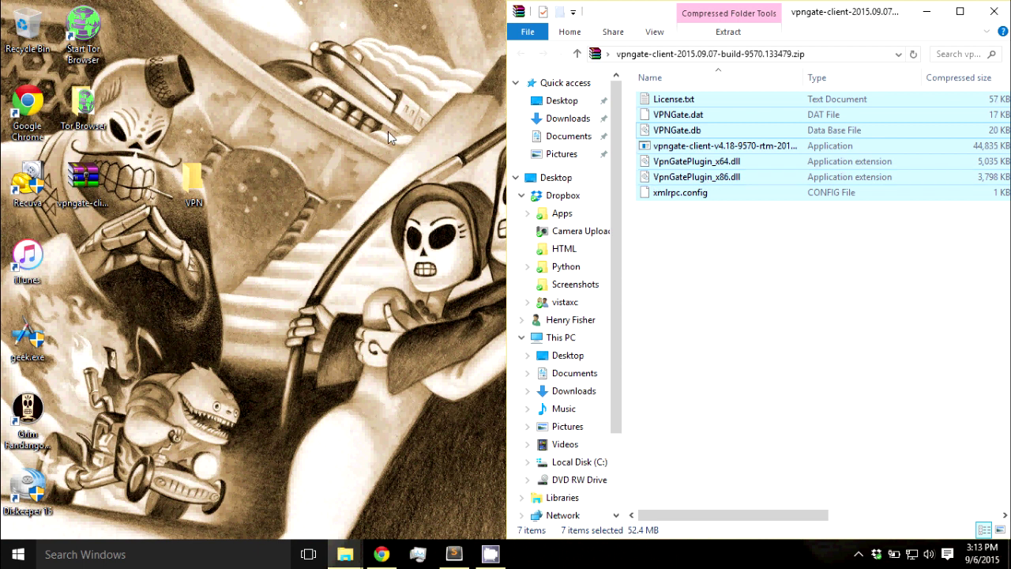
{"action": "double_click", "coordinate": [191, 185]}
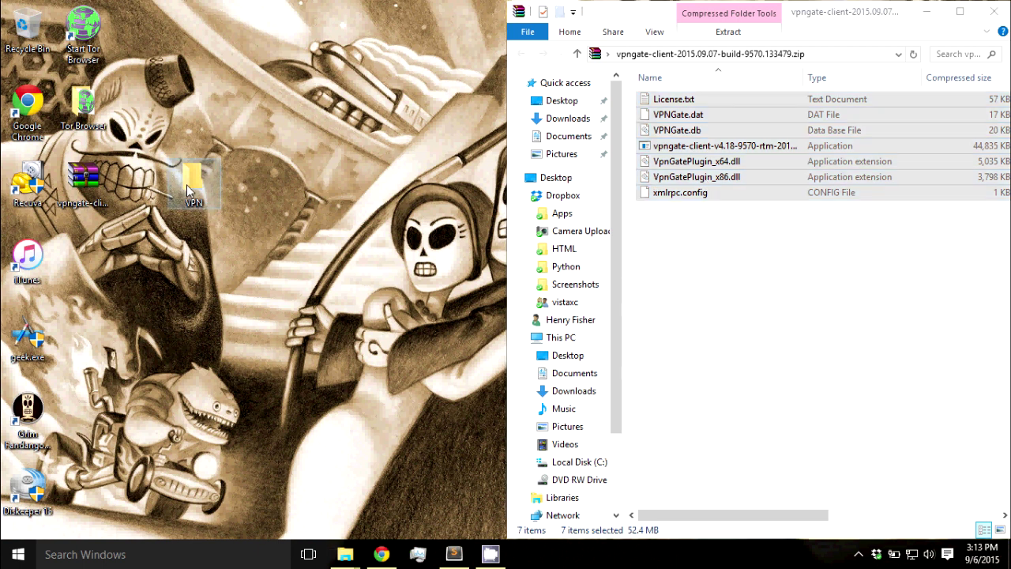
{"action": "right_click", "coordinate": [361, 210]}
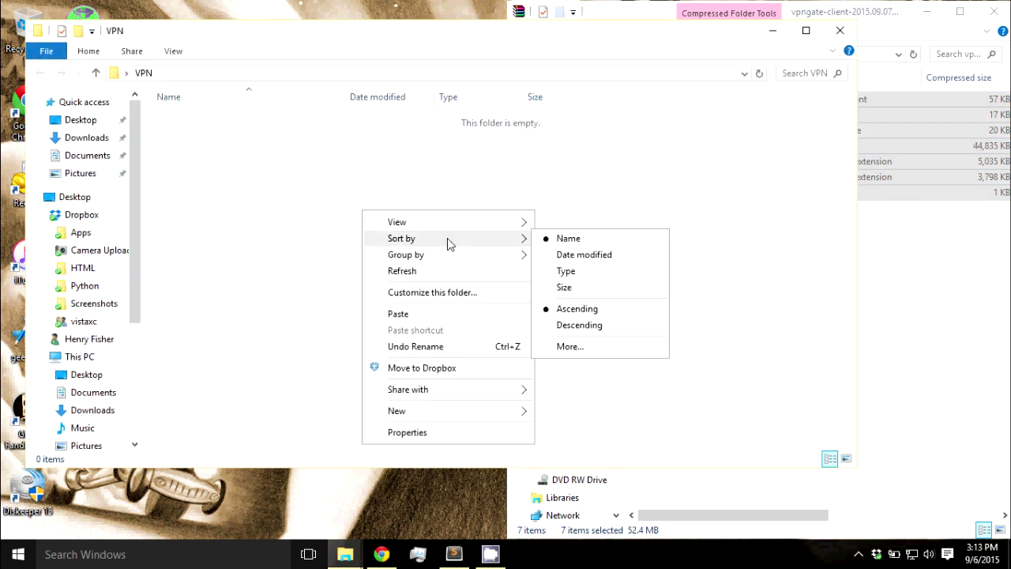
{"action": "left_click", "coordinate": [455, 316]}
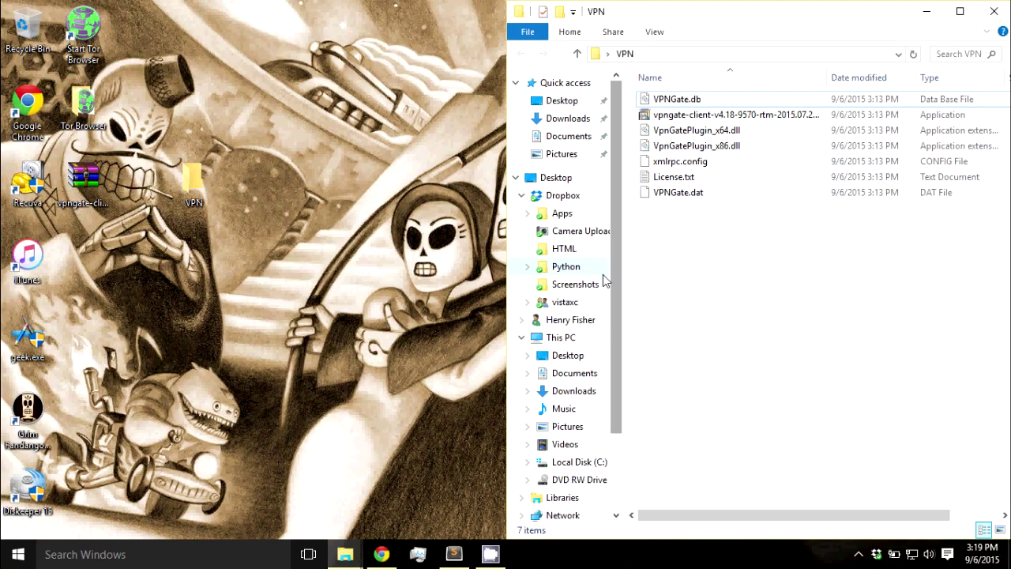
Step: Move the desktop VPN folder into Documents
{"action": "scroll", "coordinate": [583, 368], "scroll_direction": "down", "scroll_amount": 1}
{"action": "left_click", "coordinate": [582, 357]}
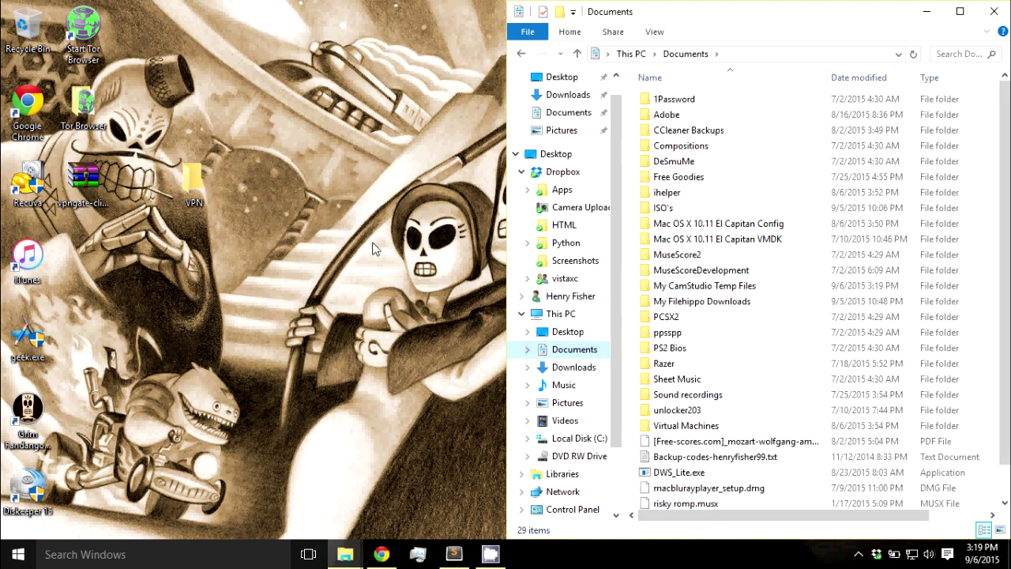
{"action": "mouse_move", "coordinate": [194, 181]}
{"action": "left_mouse_down"}
{"action": "mouse_move", "coordinate": [874, 468]}
{"action": "mouse_move", "coordinate": [925, 500]}
{"action": "left_mouse_up"}
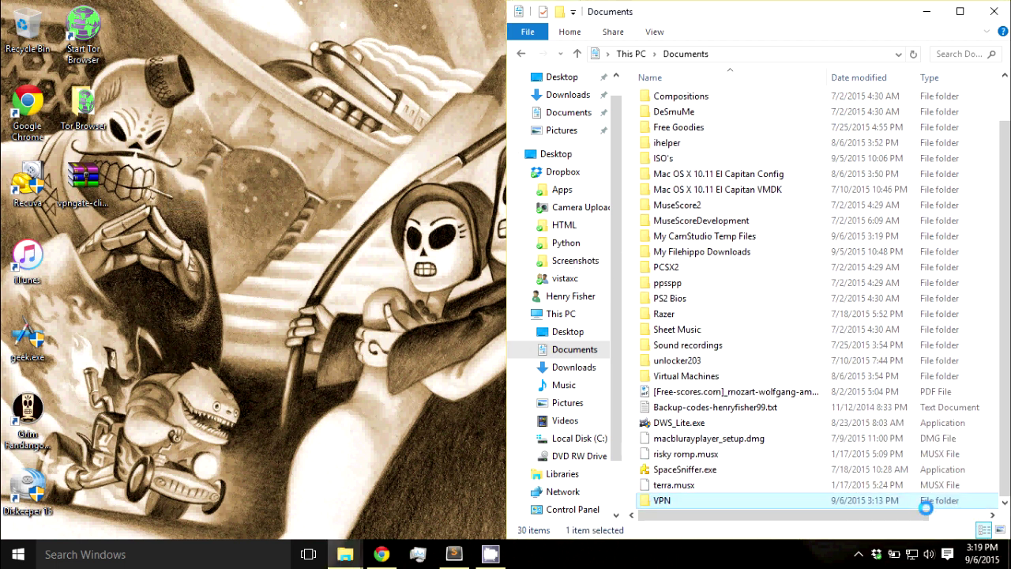
Step: Run the vpngate-client installer from Documents\VPN
{"action": "double_click", "coordinate": [666, 501]}
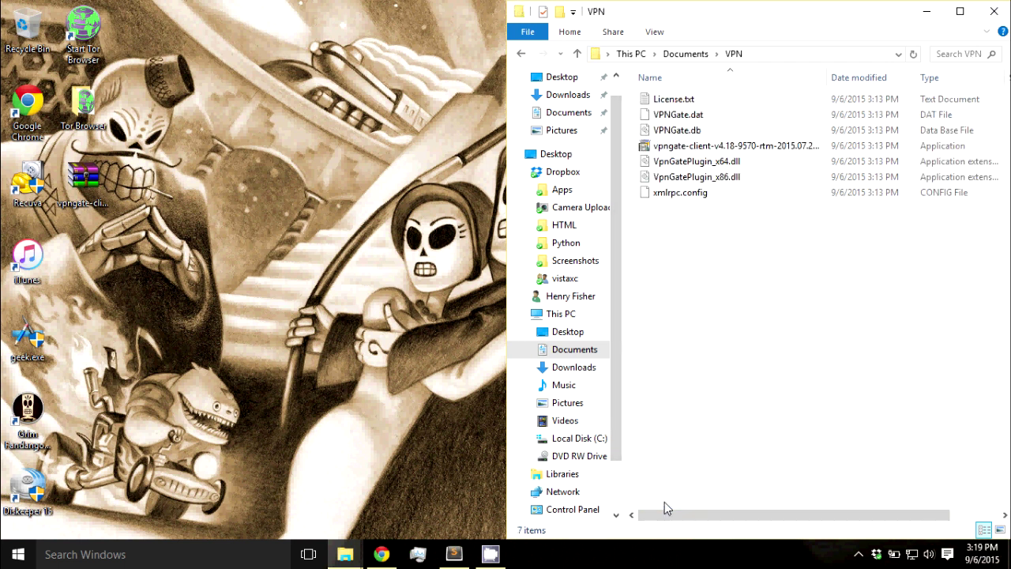
{"action": "left_click", "coordinate": [672, 149]}
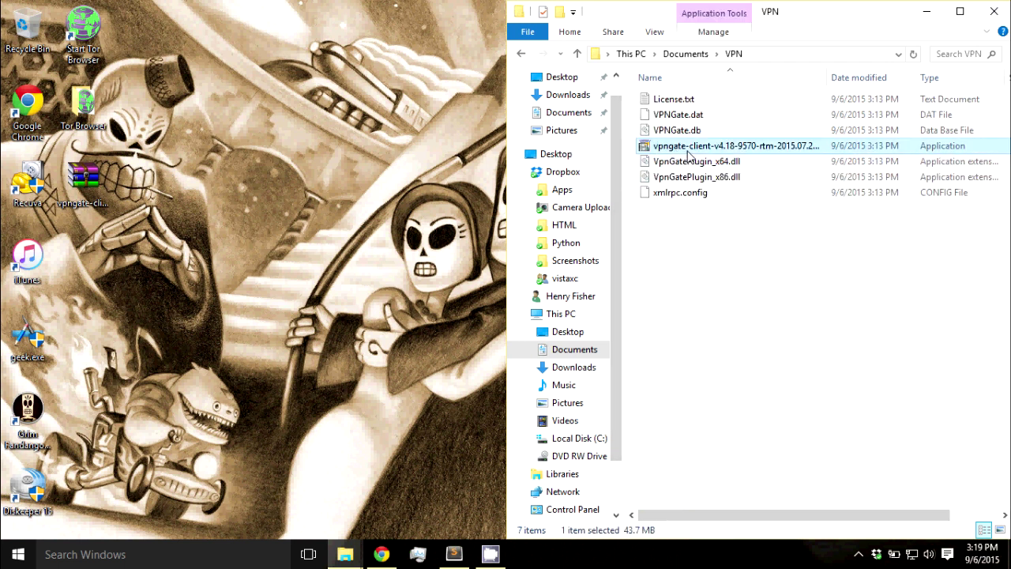
{"action": "double_click", "coordinate": [739, 149]}
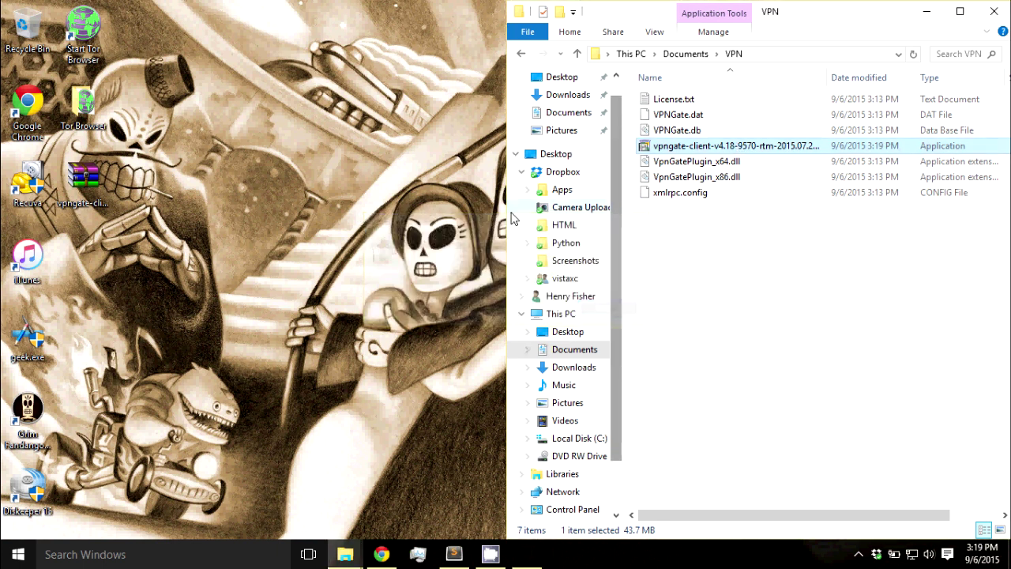
Step: Install SoftEther VPN Client with the license accepted, default folder, and manager launch unticked
{"action": "left_click", "coordinate": [927, 11]}
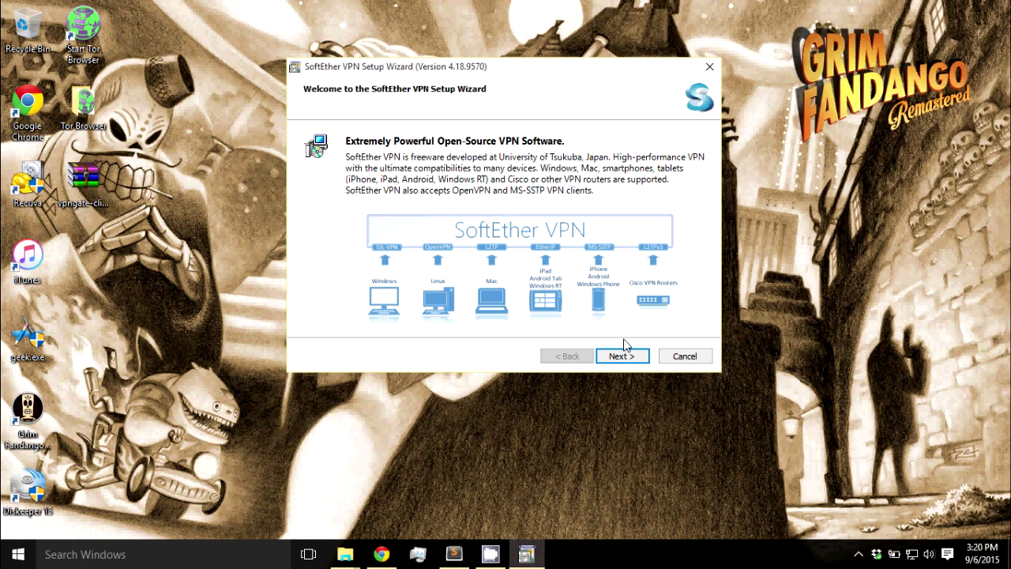
{"action": "left_click", "coordinate": [625, 357]}
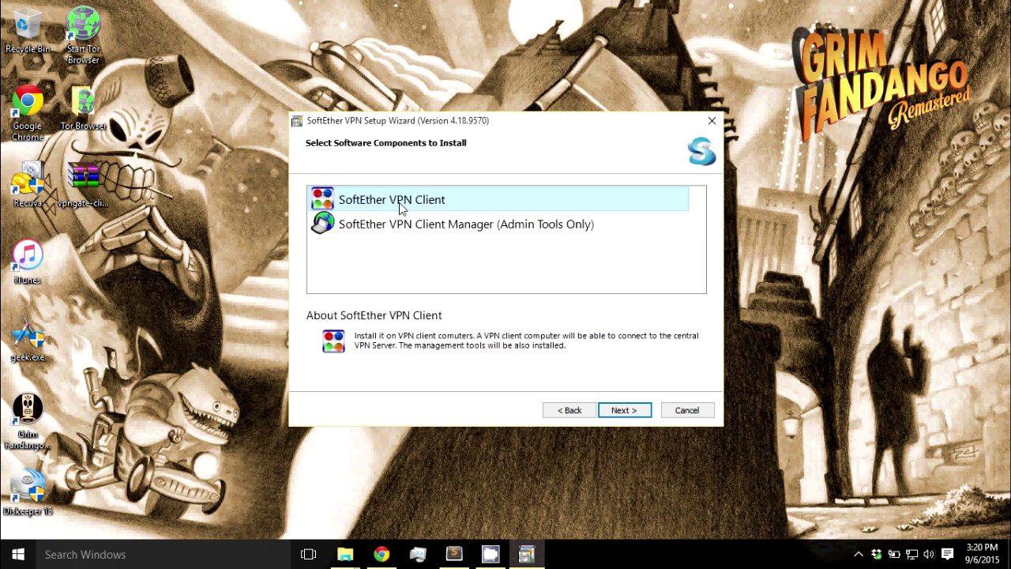
{"action": "left_click", "coordinate": [624, 412]}
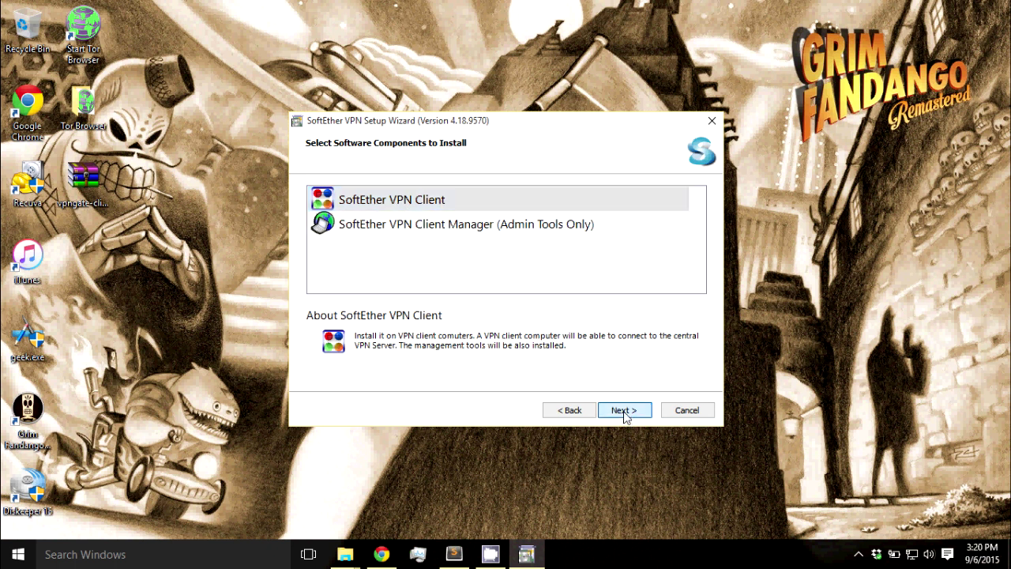
{"action": "left_click", "coordinate": [448, 349]}
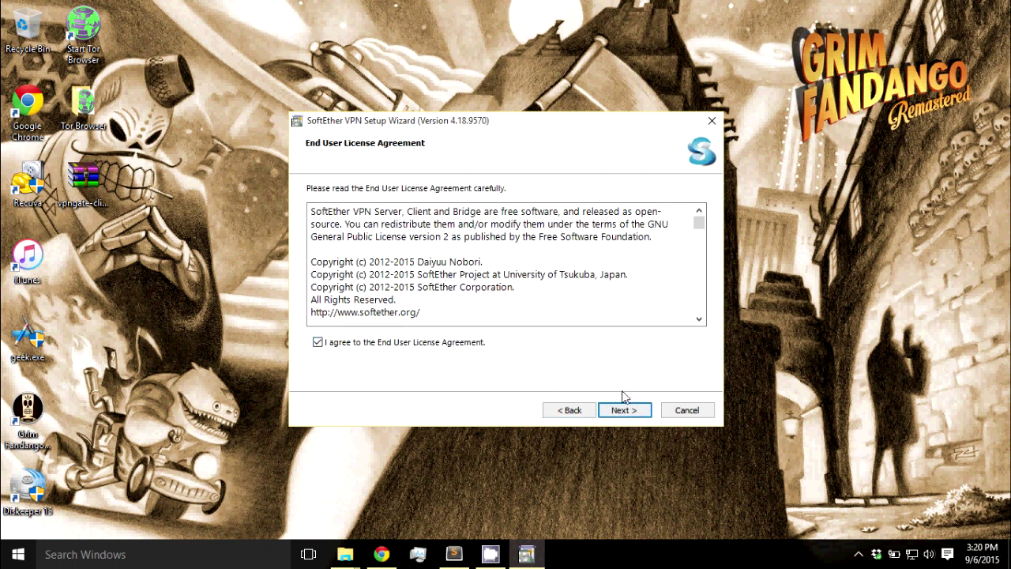
{"action": "left_click", "coordinate": [633, 411]}
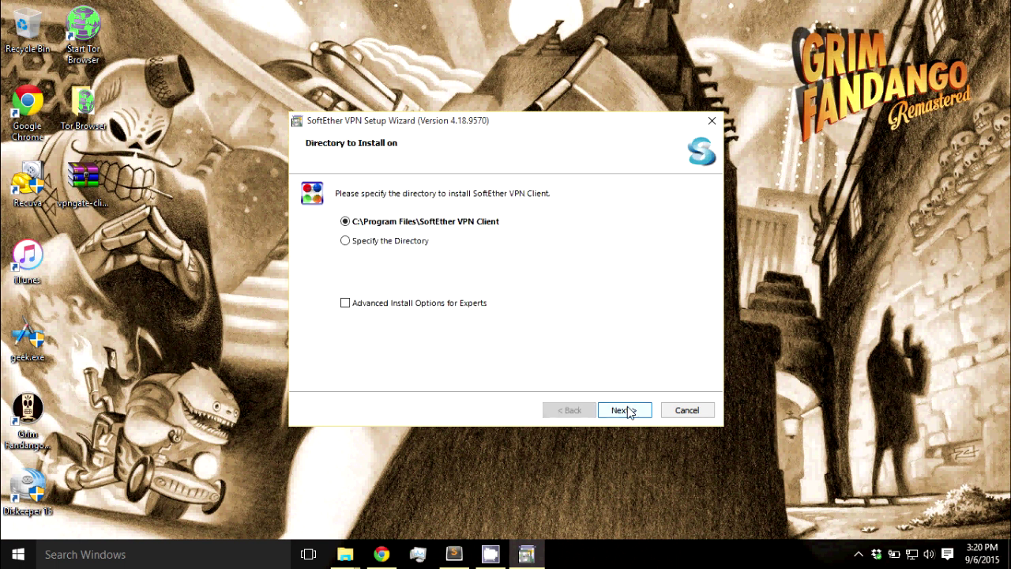
{"action": "left_click", "coordinate": [630, 413]}
{"action": "left_click", "coordinate": [630, 411]}
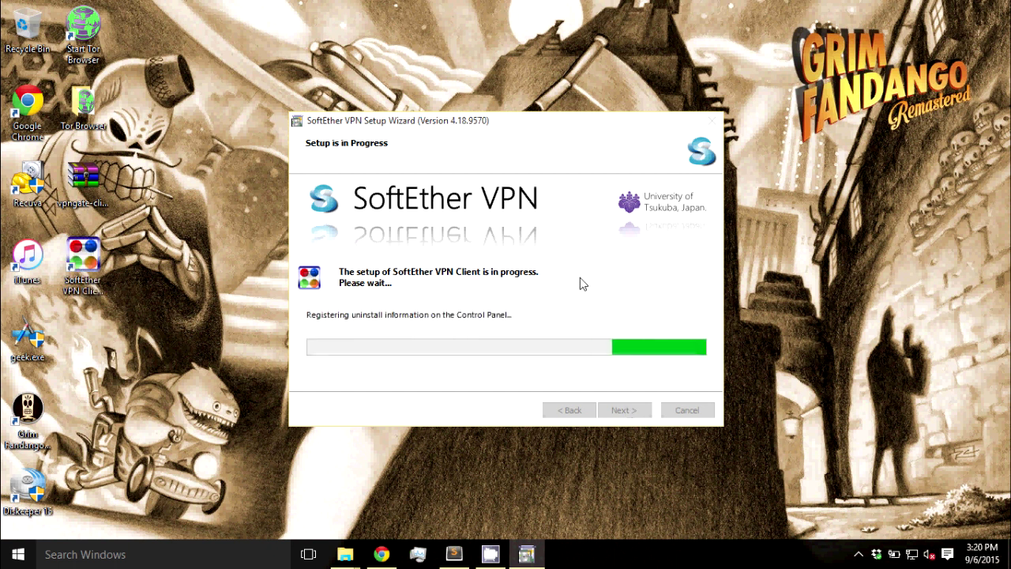
{"action": "left_click", "coordinate": [502, 285]}
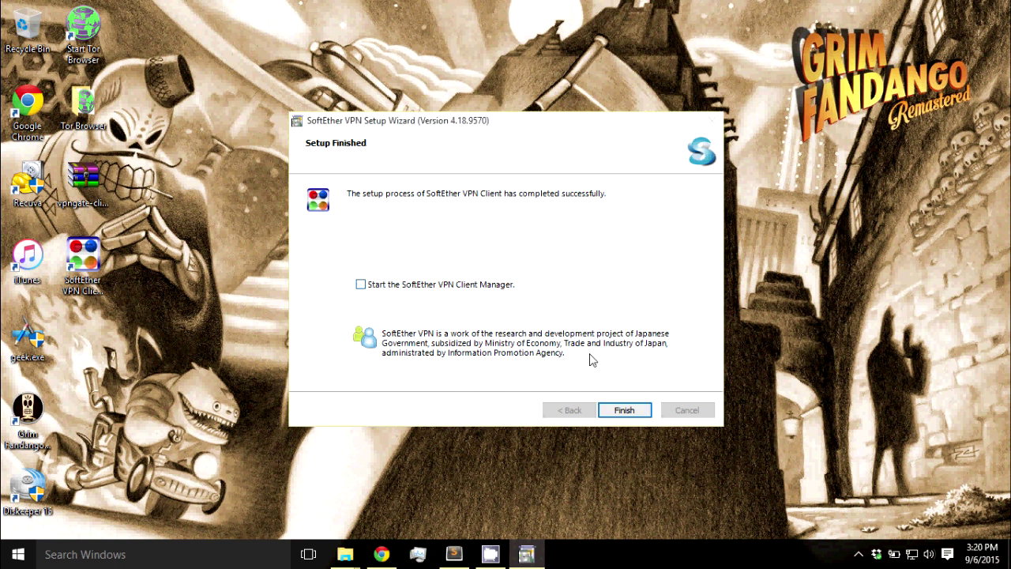
{"action": "left_click", "coordinate": [624, 410]}
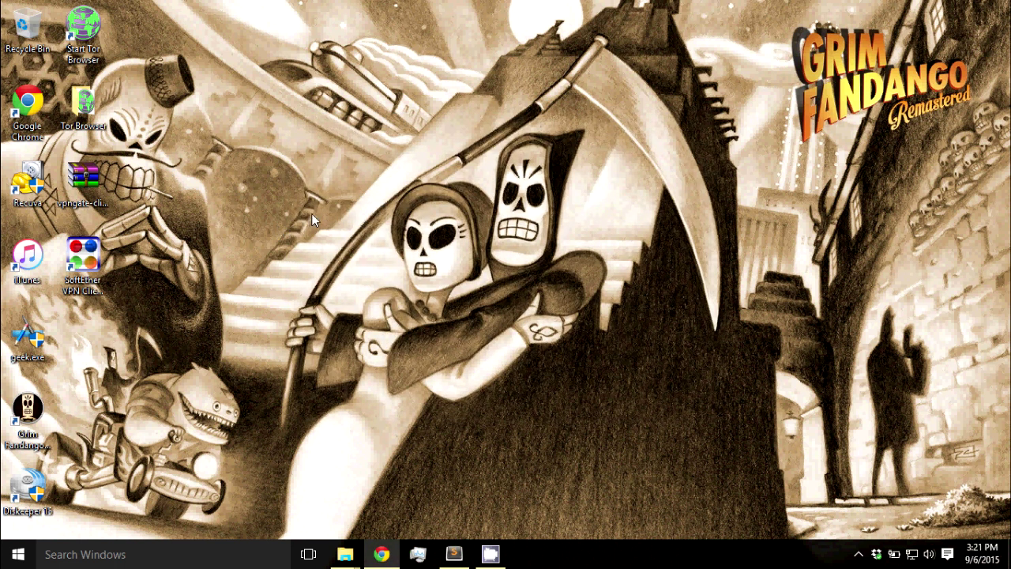
Step: Launch the Client Manager and open VPN Gate Public VPN Relay Servers without volunteering
{"action": "left_click", "coordinate": [89, 254]}
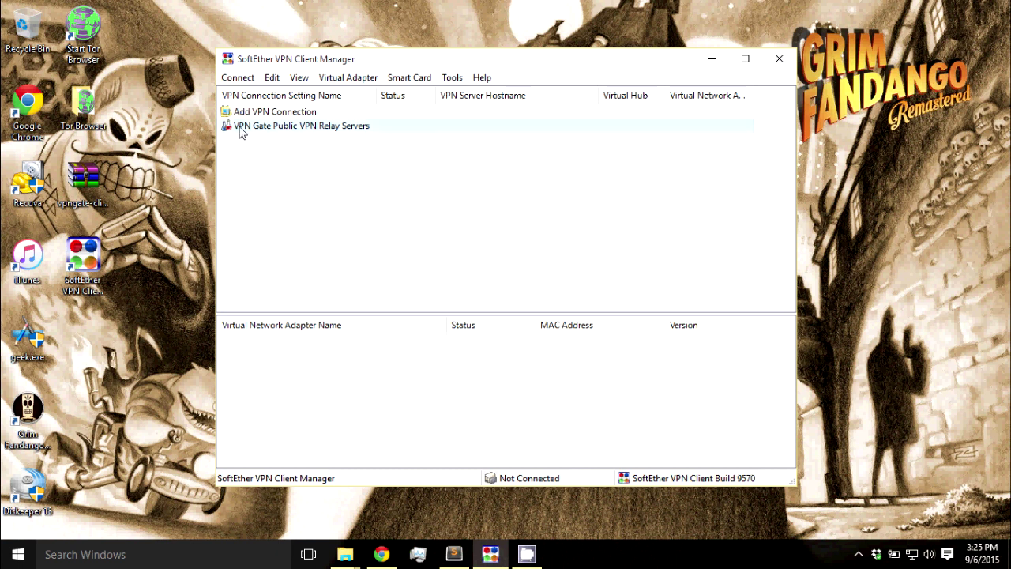
{"action": "double_click", "coordinate": [286, 127]}
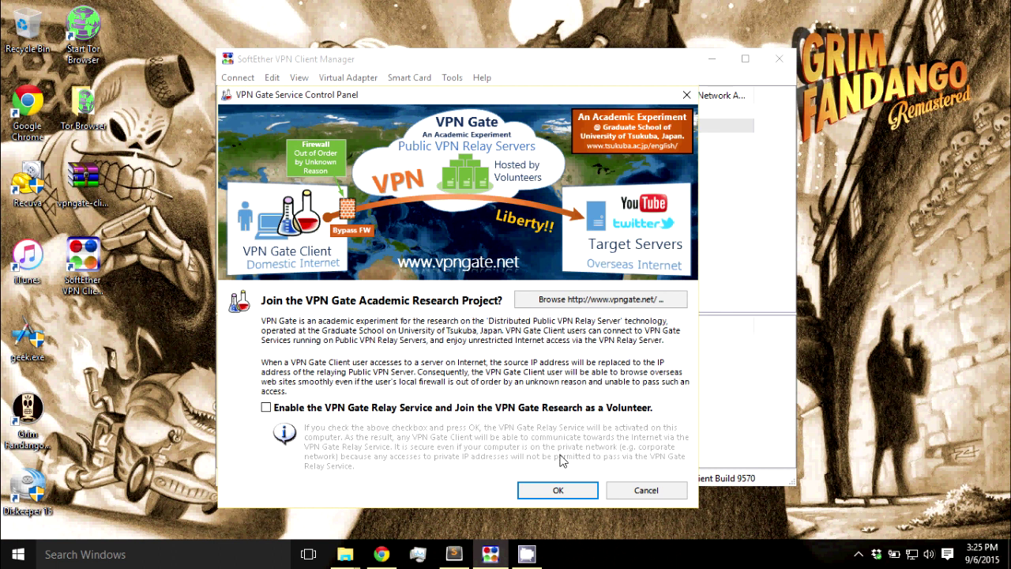
{"action": "left_click", "coordinate": [556, 488]}
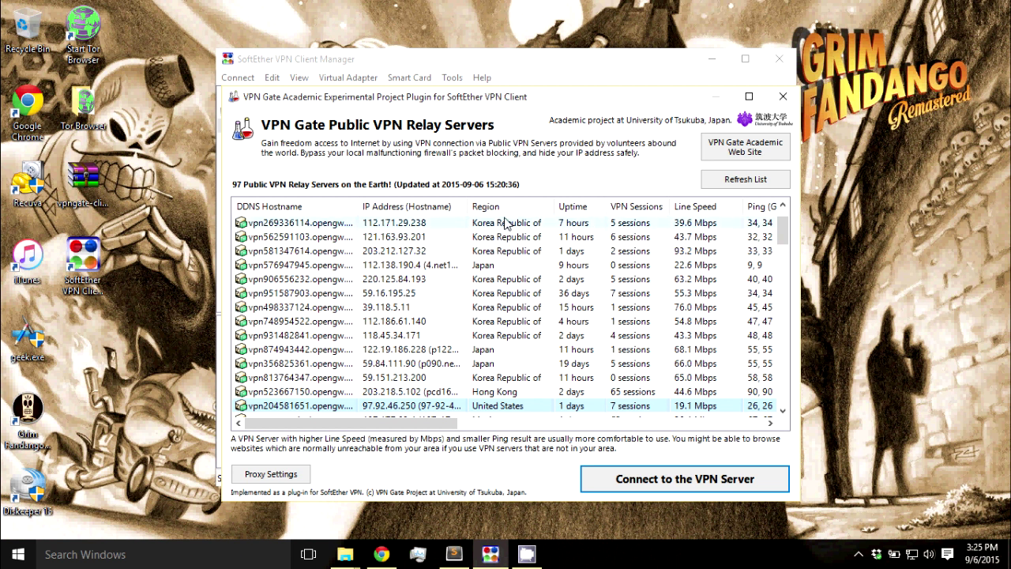
Step: Compare Mexico and Korea servers, then select the United States server vpn204581651
{"action": "scroll", "coordinate": [512, 225], "scroll_direction": "down", "scroll_amount": 1}
{"action": "scroll", "coordinate": [520, 253], "scroll_direction": "down", "scroll_amount": 1}
{"action": "scroll", "coordinate": [520, 344], "scroll_direction": "down", "scroll_amount": 1}
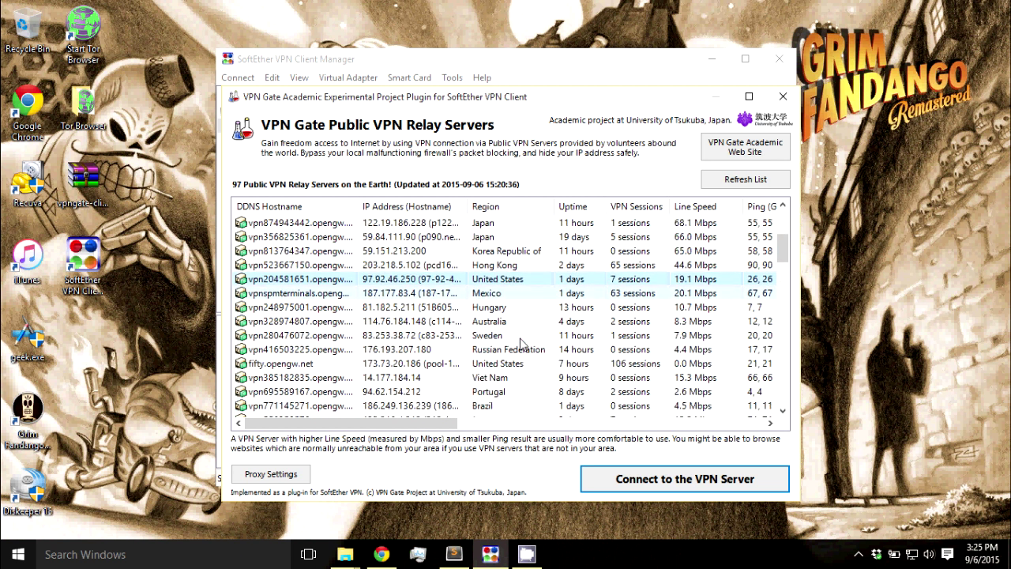
{"action": "scroll", "coordinate": [520, 344], "scroll_direction": "up", "scroll_amount": 1}
{"action": "scroll", "coordinate": [520, 343], "scroll_direction": "up", "scroll_amount": 1}
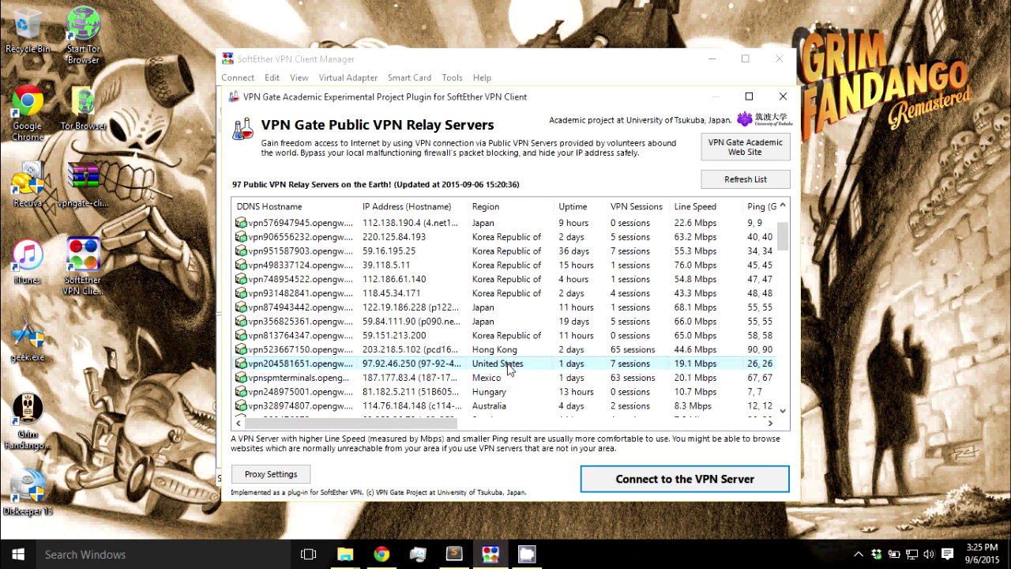
{"action": "scroll", "coordinate": [506, 371], "scroll_direction": "down", "scroll_amount": 1}
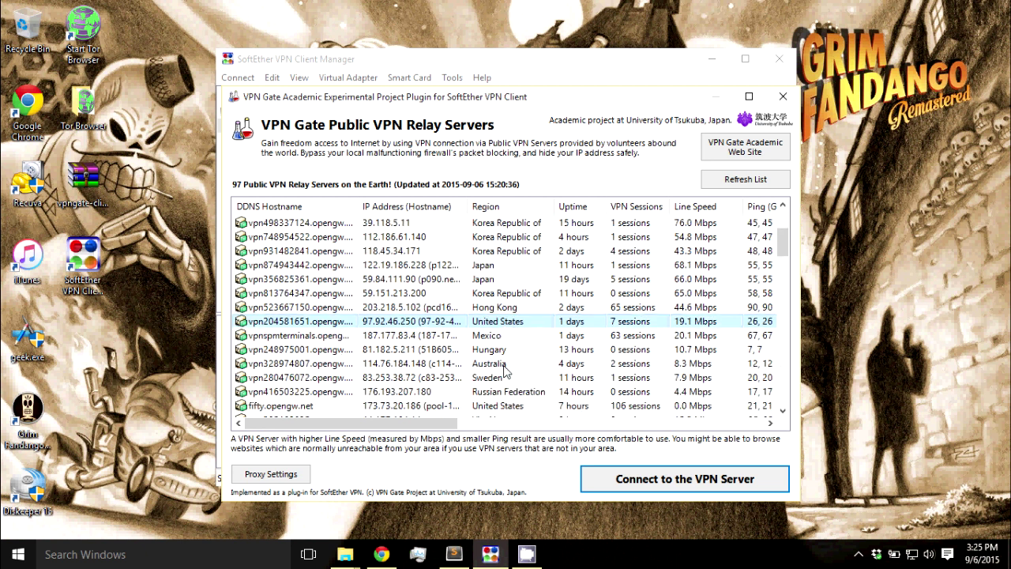
{"action": "left_click", "coordinate": [492, 338]}
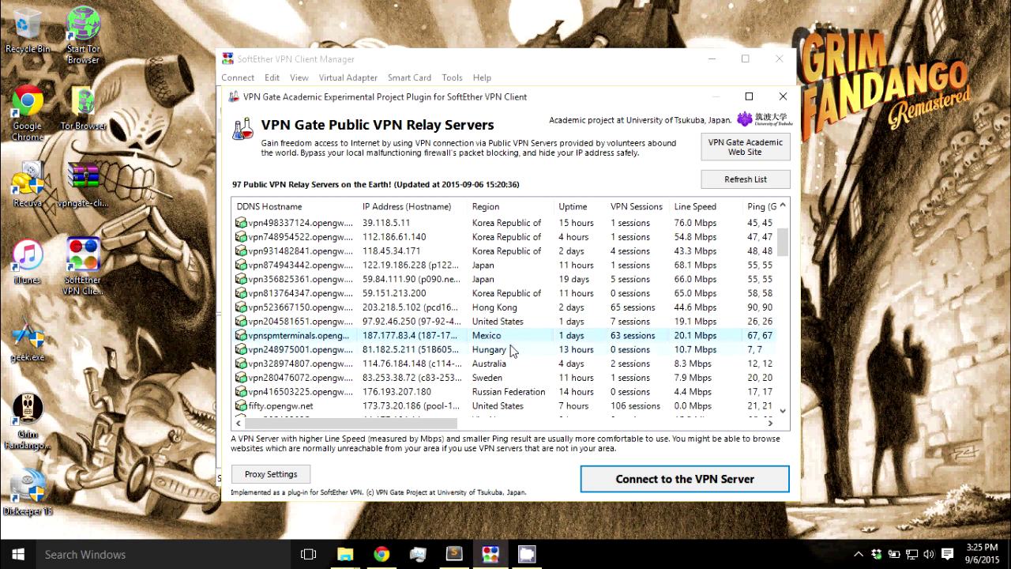
{"action": "scroll", "coordinate": [511, 350], "scroll_direction": "up", "scroll_amount": 3}
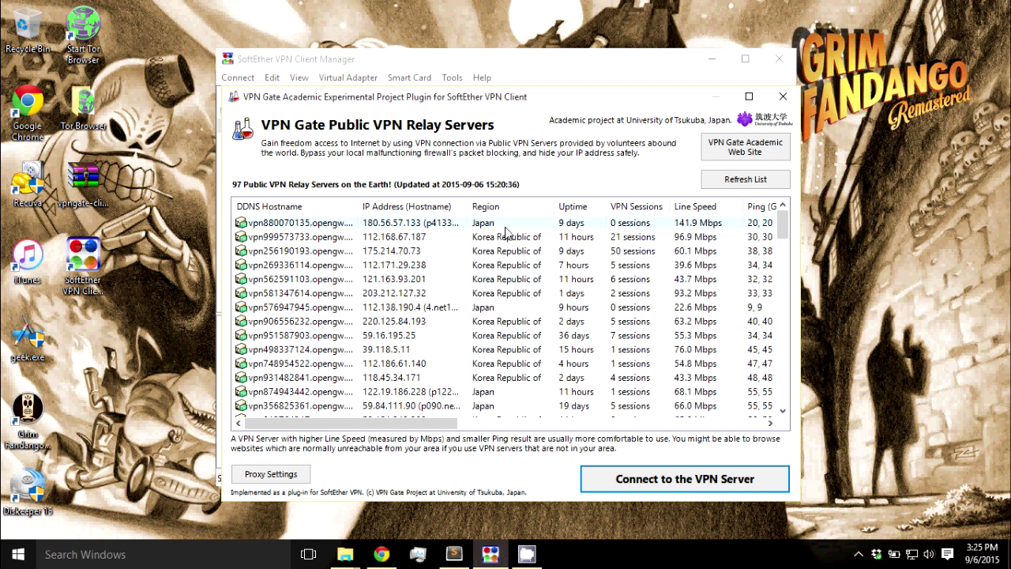
{"action": "left_click", "coordinate": [509, 279]}
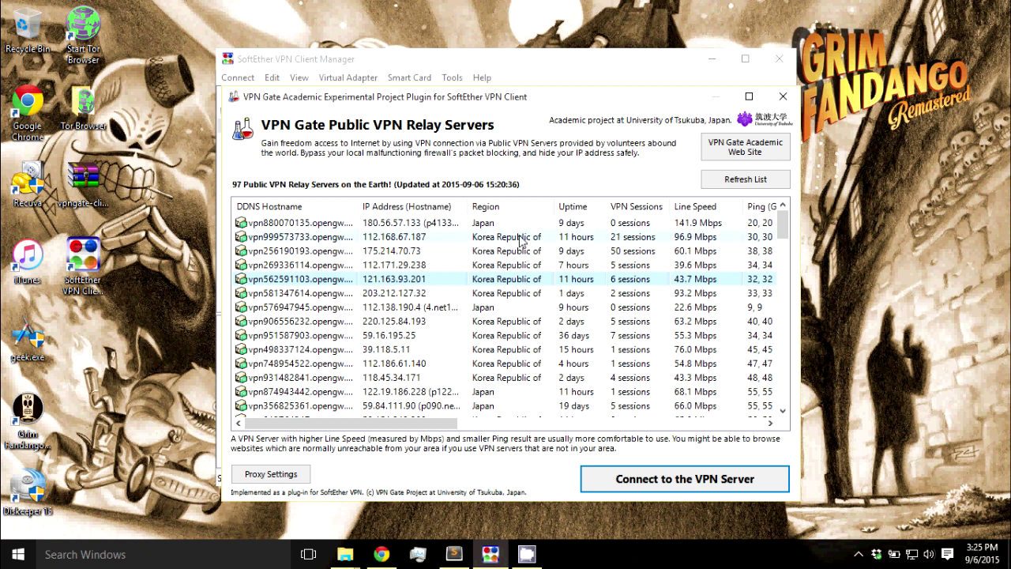
{"action": "left_click", "coordinate": [685, 240]}
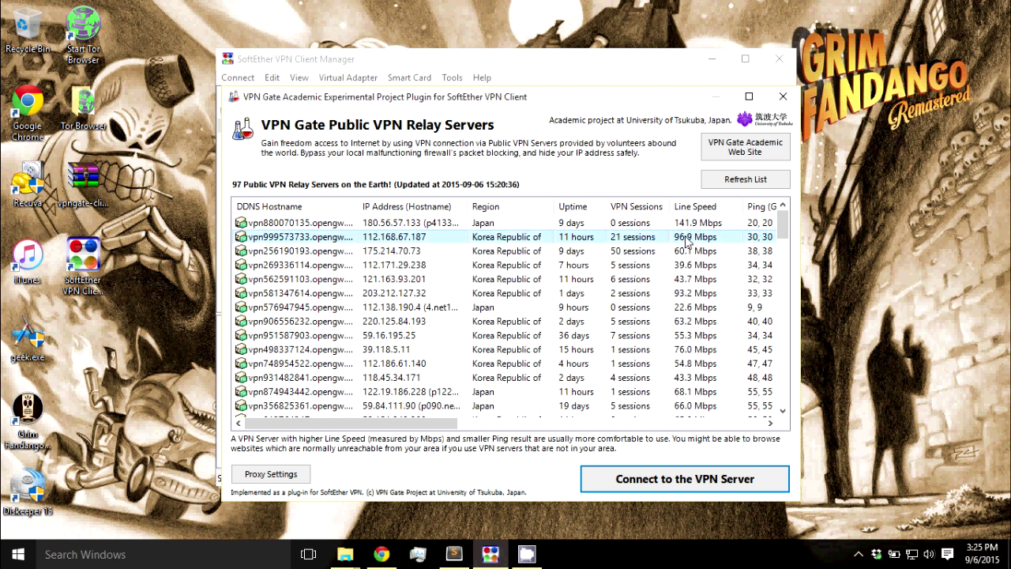
{"action": "scroll", "coordinate": [553, 316], "scroll_direction": "down", "scroll_amount": 1}
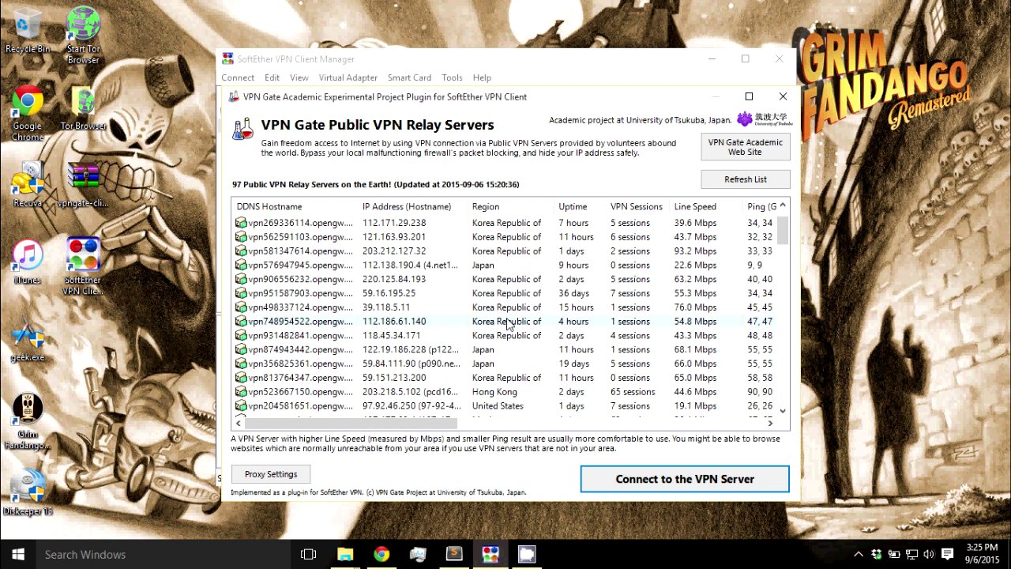
{"action": "scroll", "coordinate": [512, 363], "scroll_direction": "down", "scroll_amount": 1}
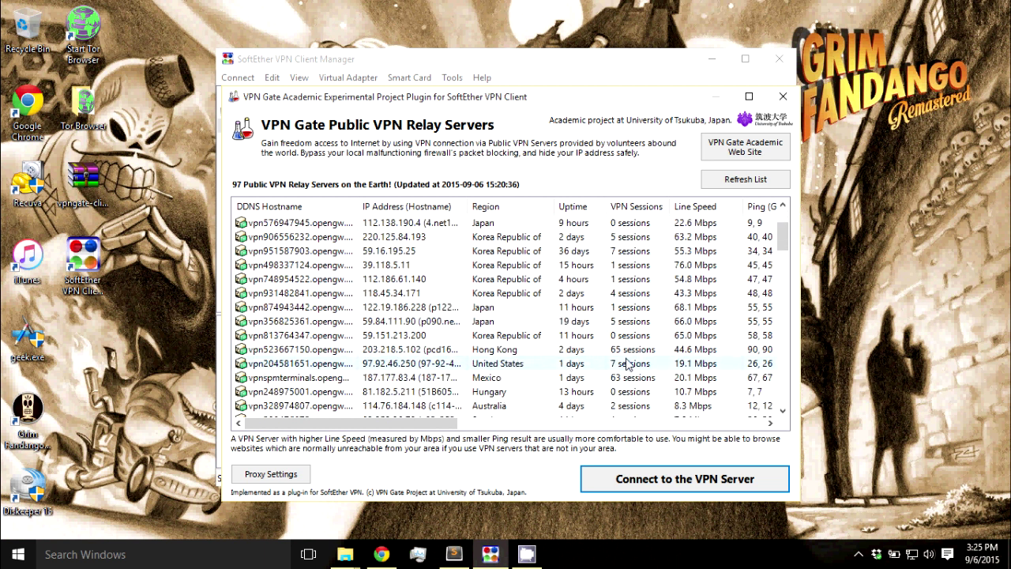
{"action": "left_click", "coordinate": [439, 365]}
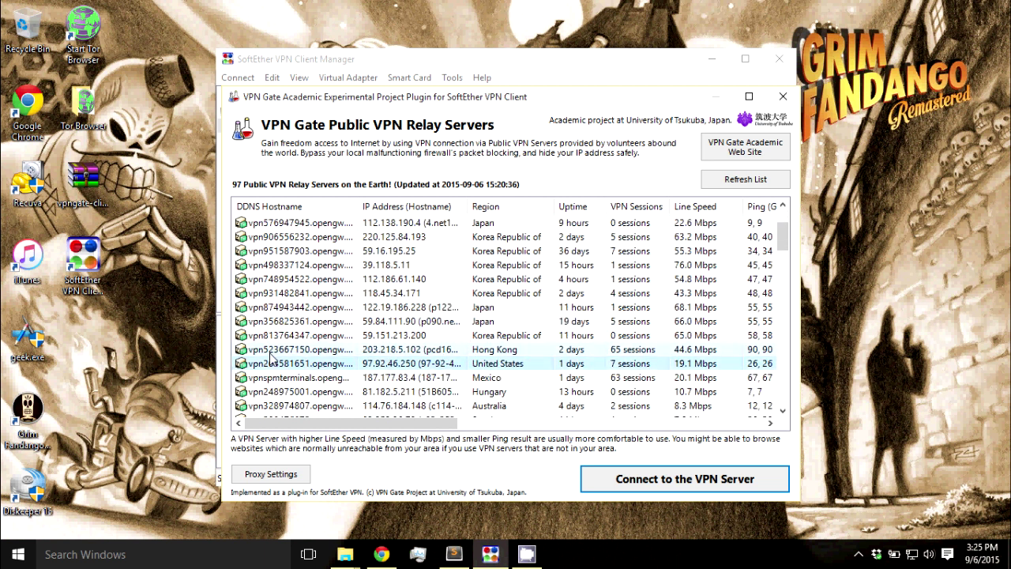
Step: Connect to vpn204581651 over TCP and confirm the VPN Gate Connection shows Connected
{"action": "left_click", "coordinate": [693, 480]}
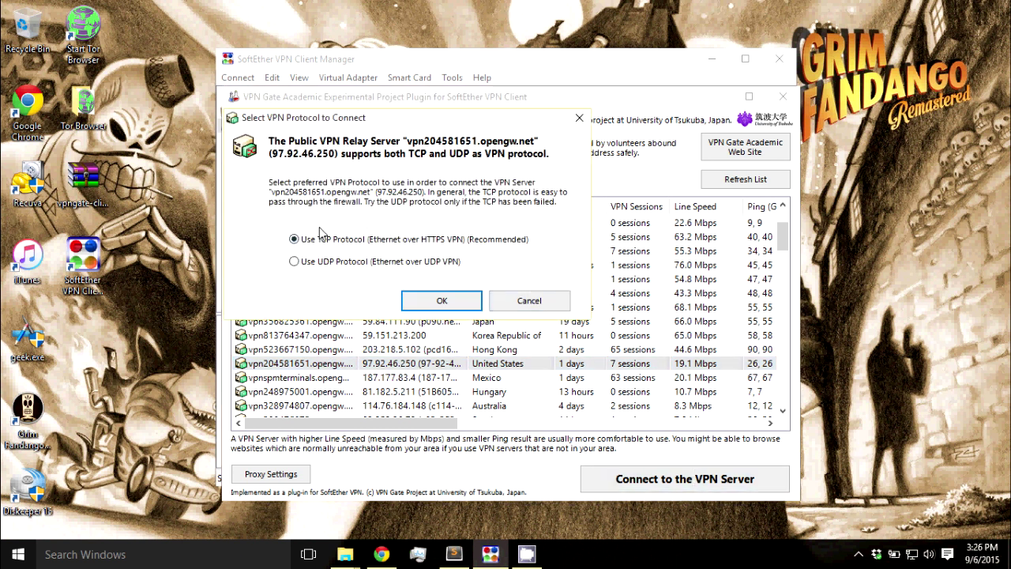
{"action": "left_click", "coordinate": [438, 308]}
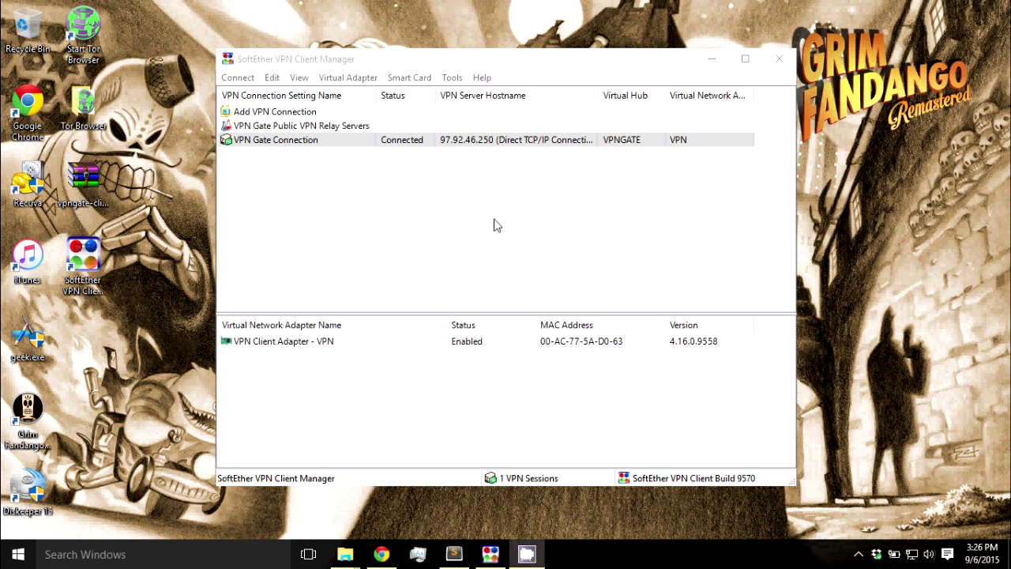
{"action": "left_click", "coordinate": [410, 146]}
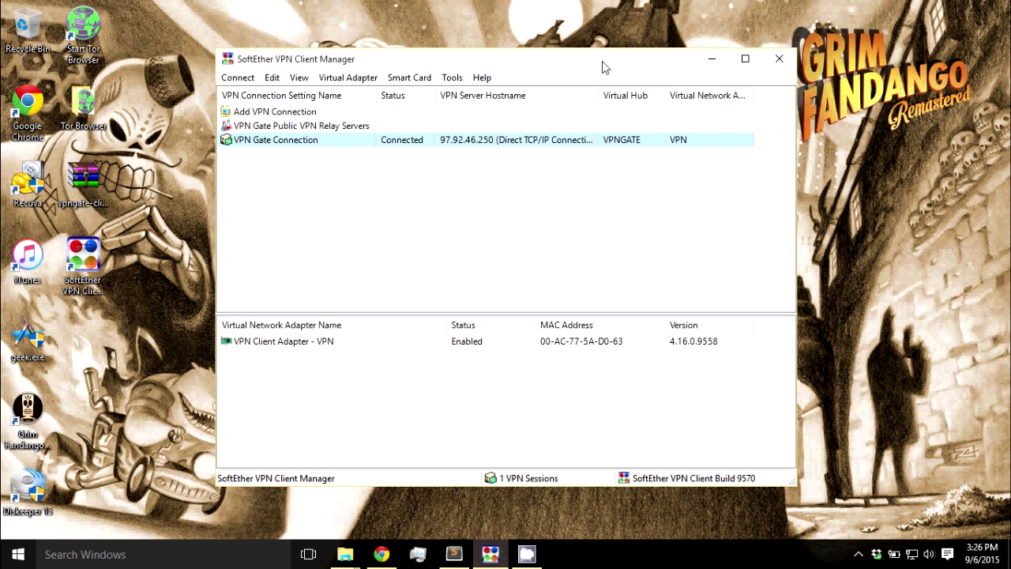
Step: Minimize the Client Manager, launch qBittorrent and select the 4.0 GiB torrent
{"action": "left_click", "coordinate": [711, 59]}
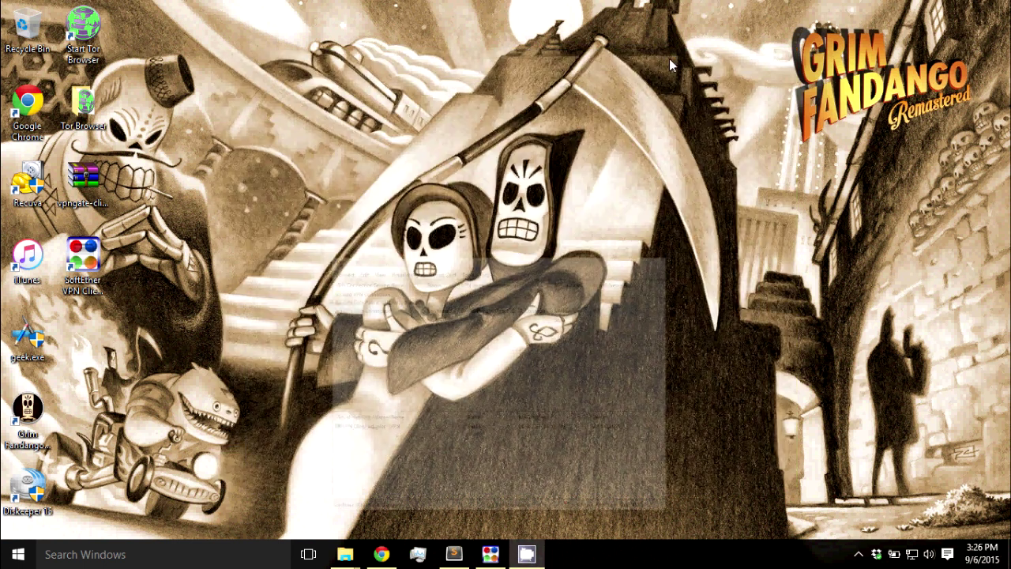
{"action": "left_click", "coordinate": [19, 553]}
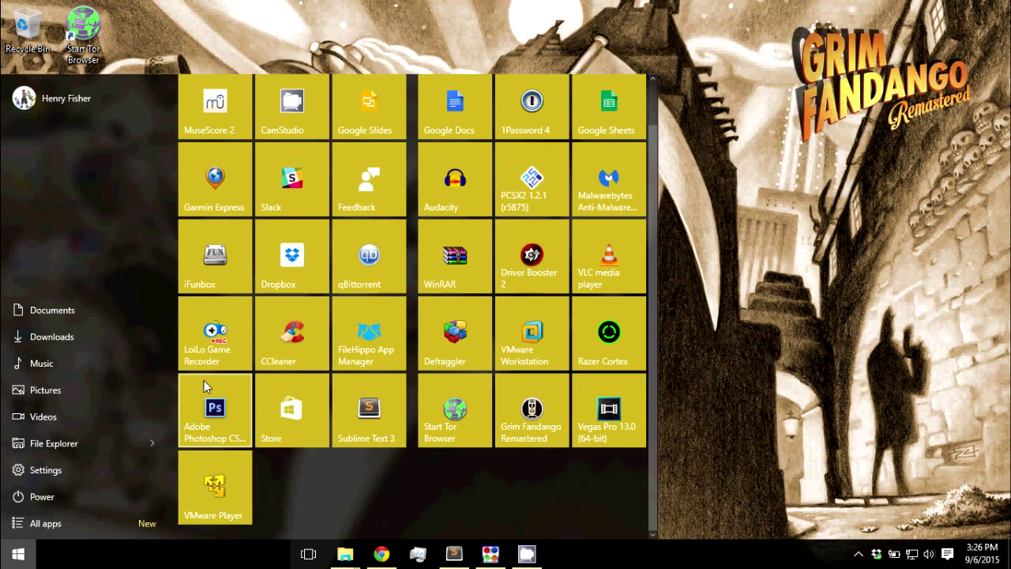
{"action": "left_click", "coordinate": [365, 263]}
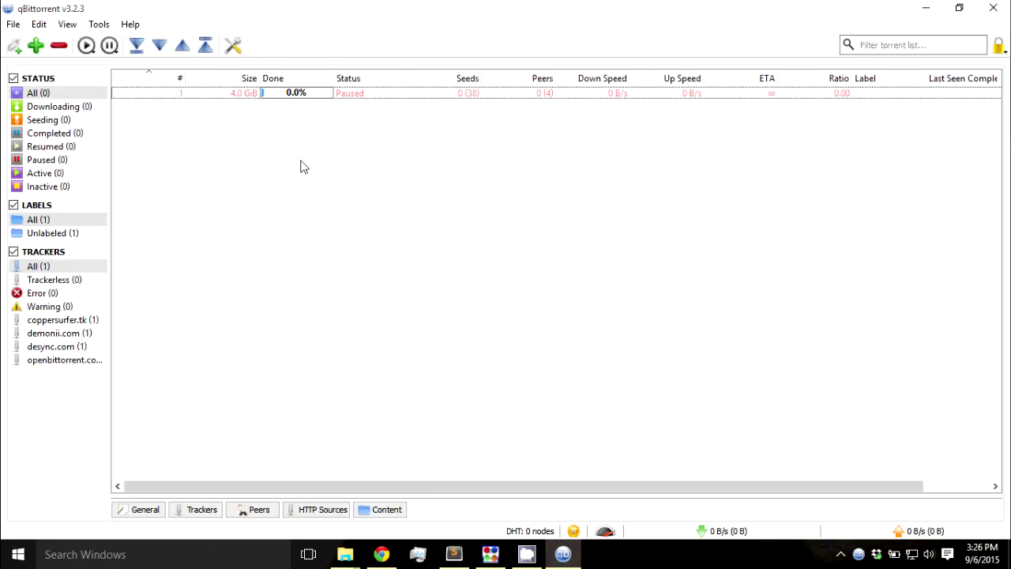
{"action": "left_click", "coordinate": [368, 89]}
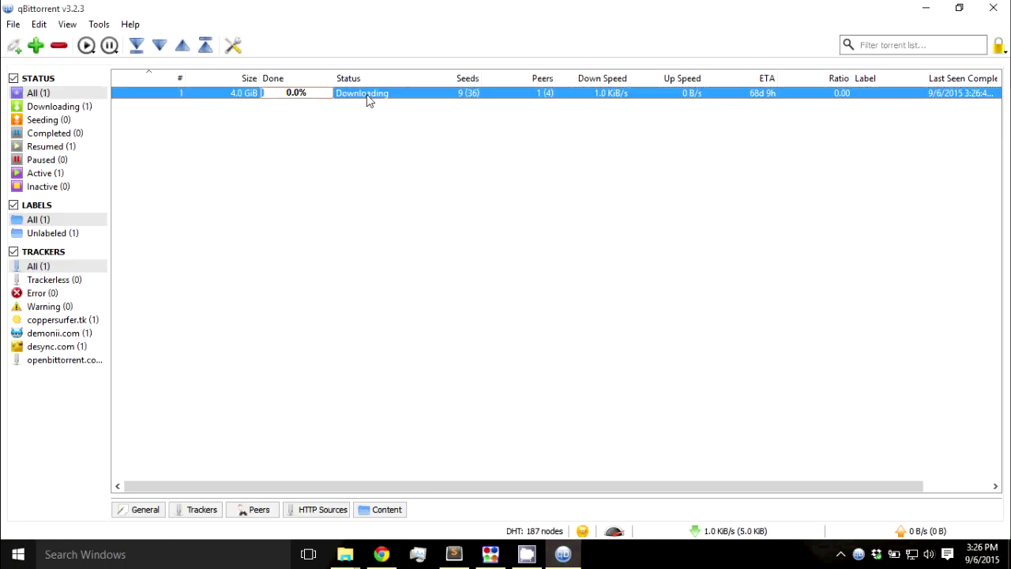